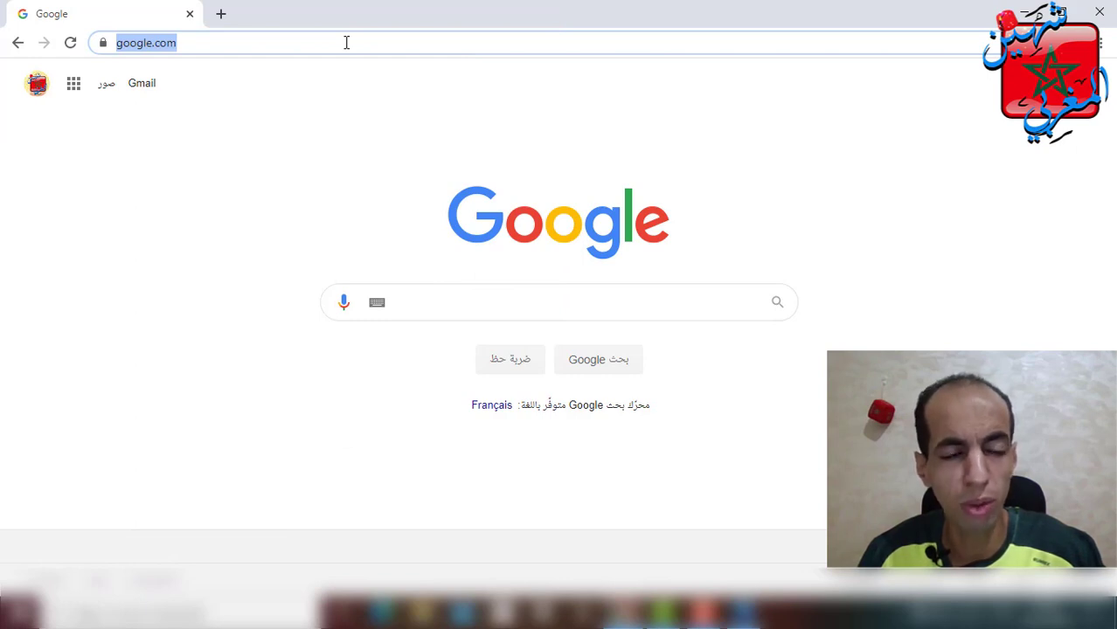
key(BackSpace)
text(www.)
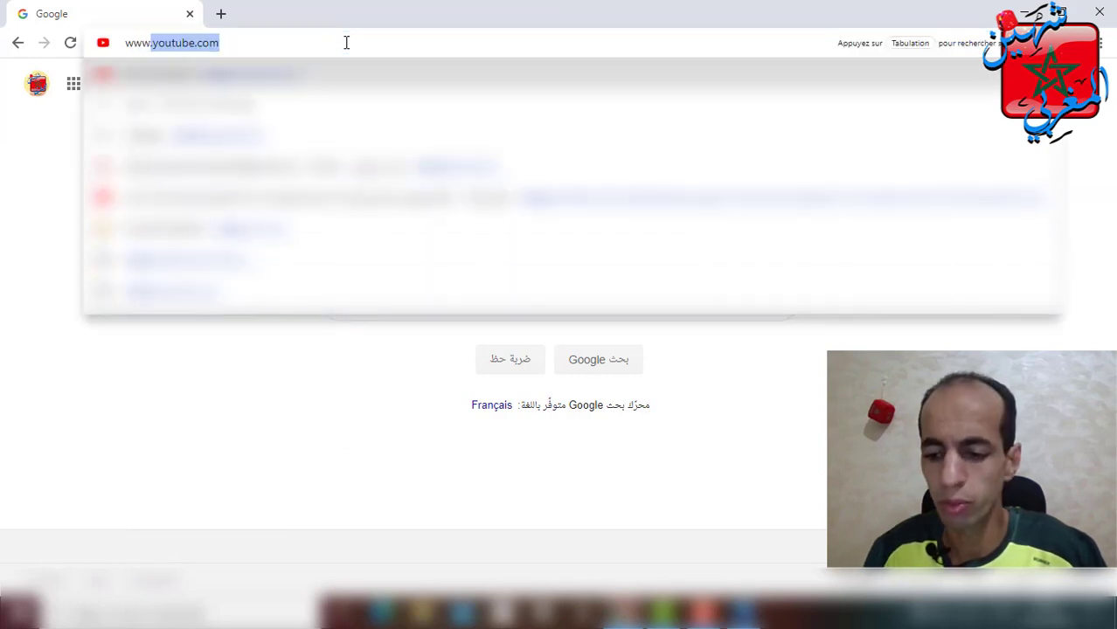
text(cnie.)
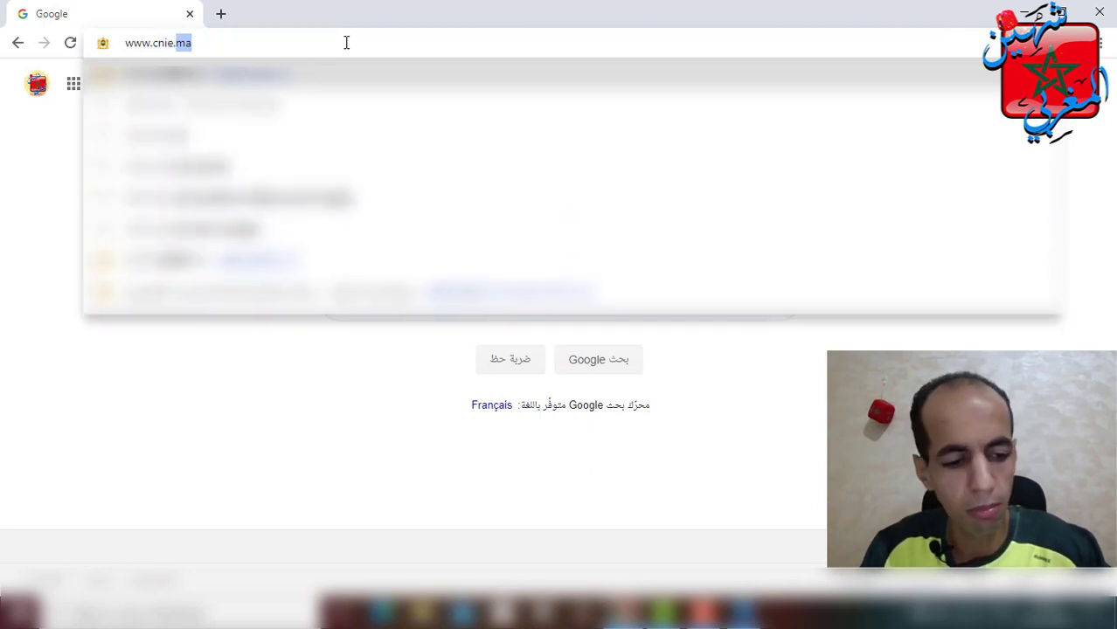
key(Return)
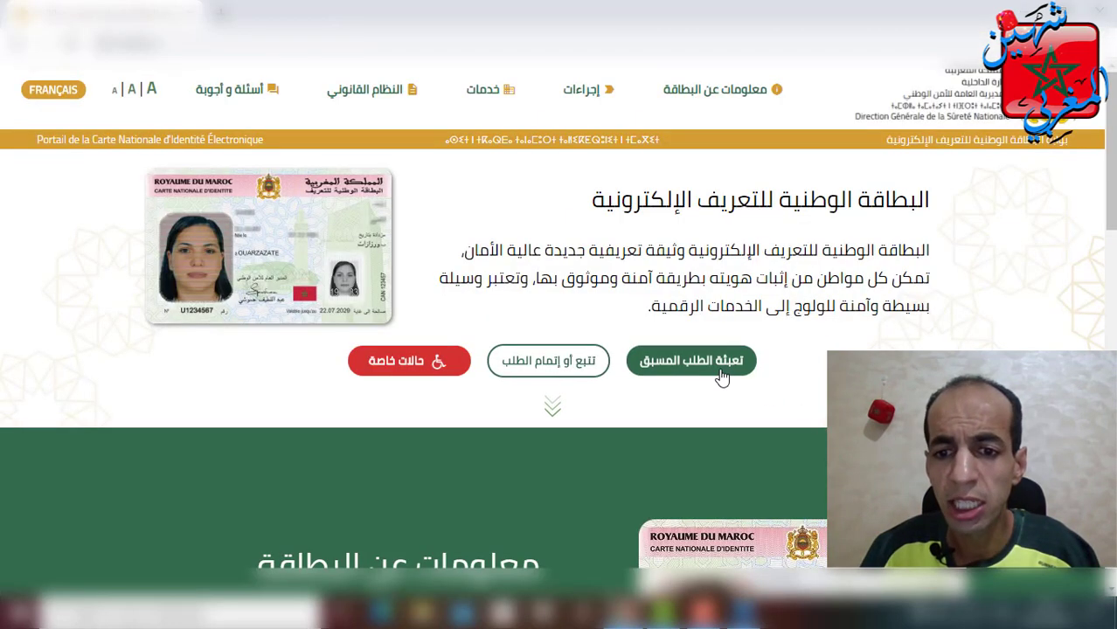
Start a pre-application for card renewal (طلب تجديد البطاقة), agreeing to the general terms of use.
click(687, 367)
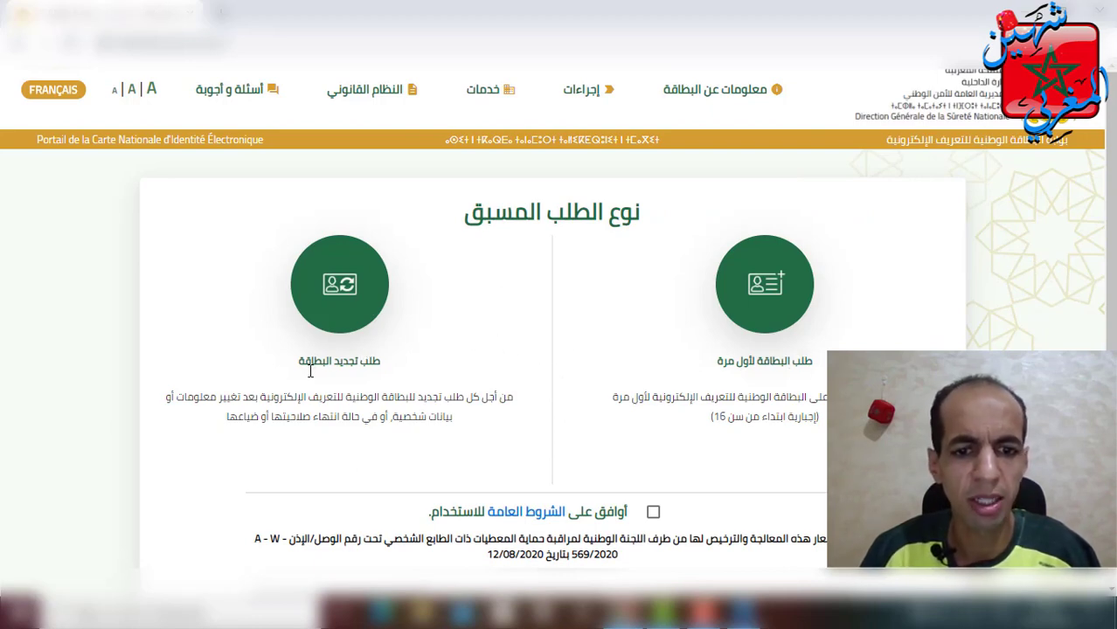
scroll(324, 377, down, 2)
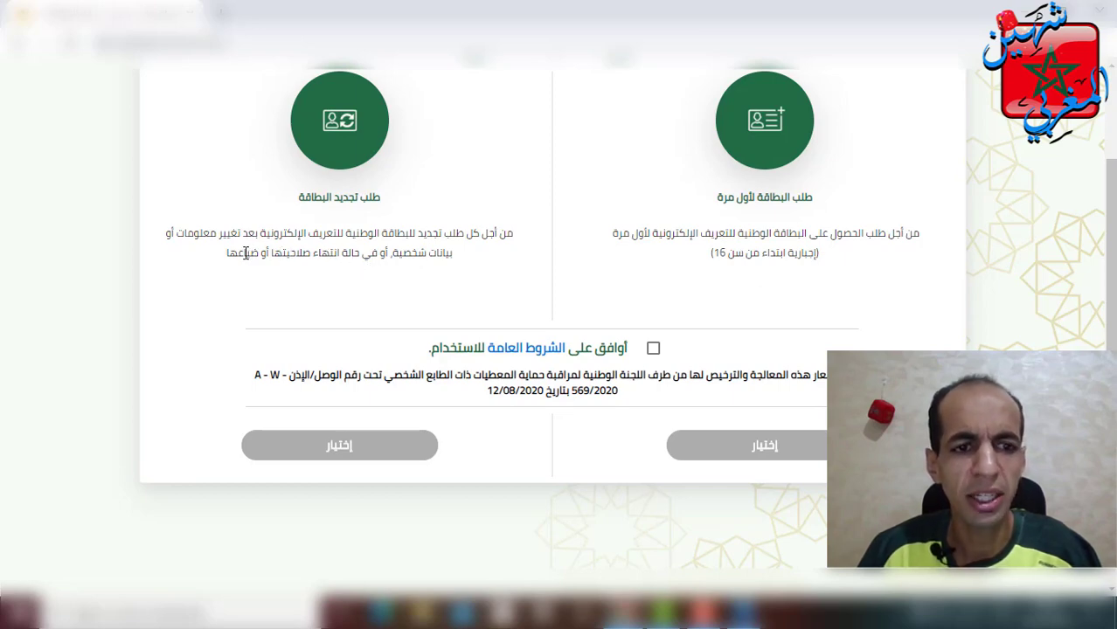
click(655, 350)
click(350, 453)
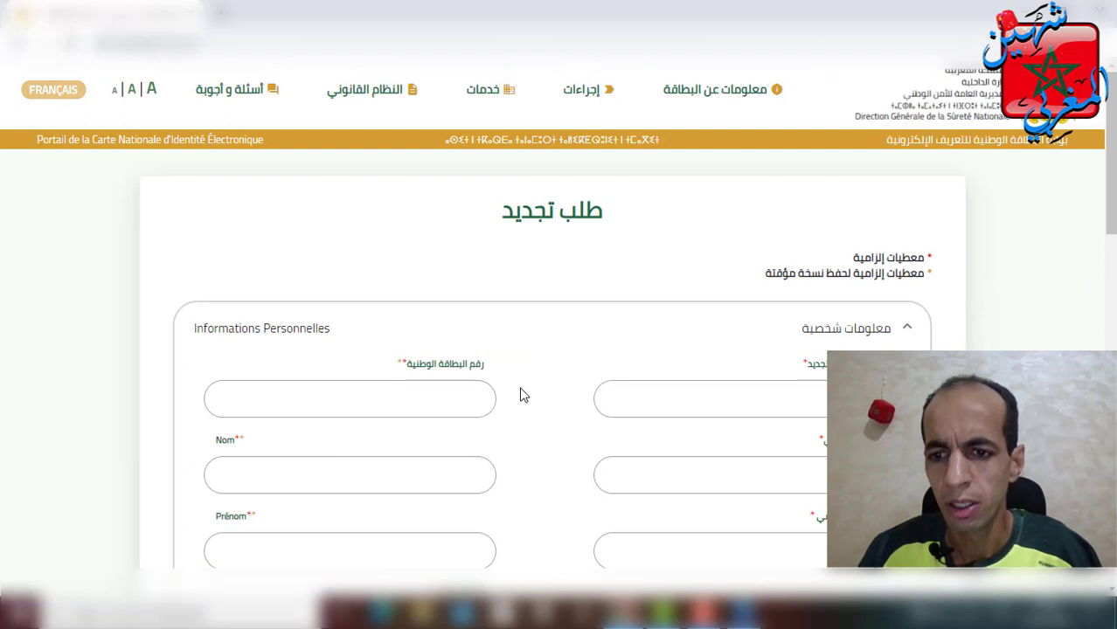
Review the available reasons for renewal (سبب طلب التجديد) in the personal information section without choosing one.
scroll(521, 394, down, 1)
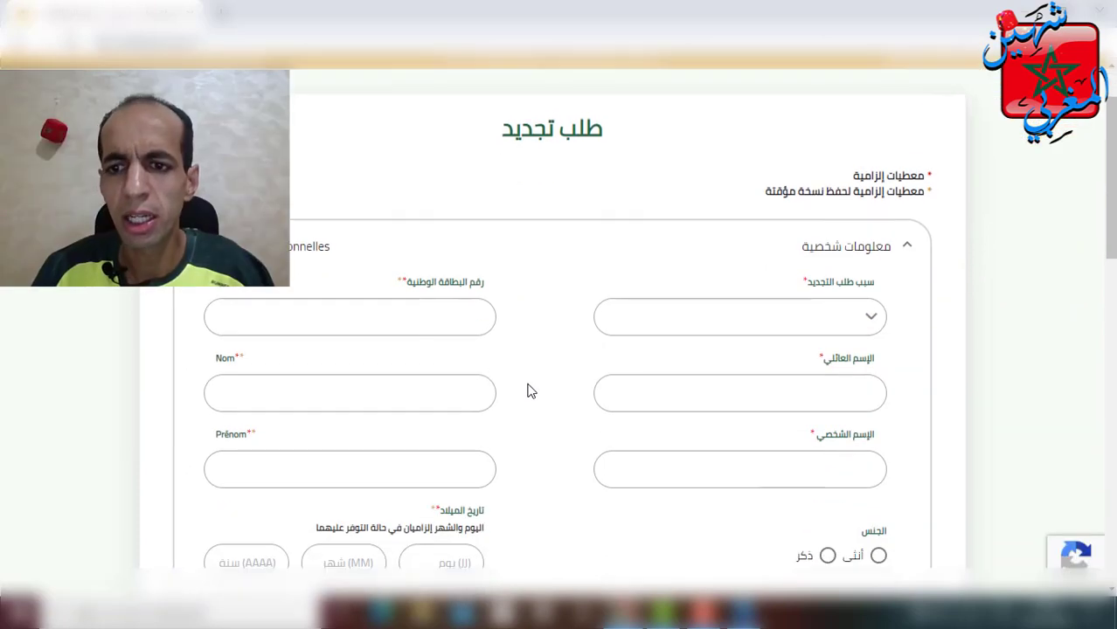
click(874, 320)
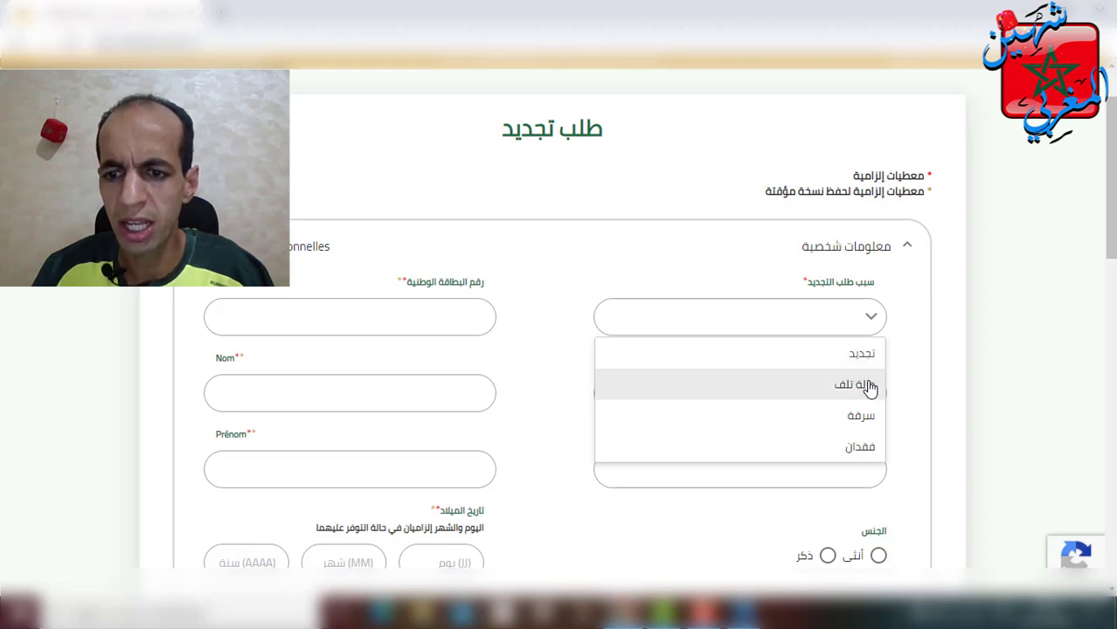
click(872, 319)
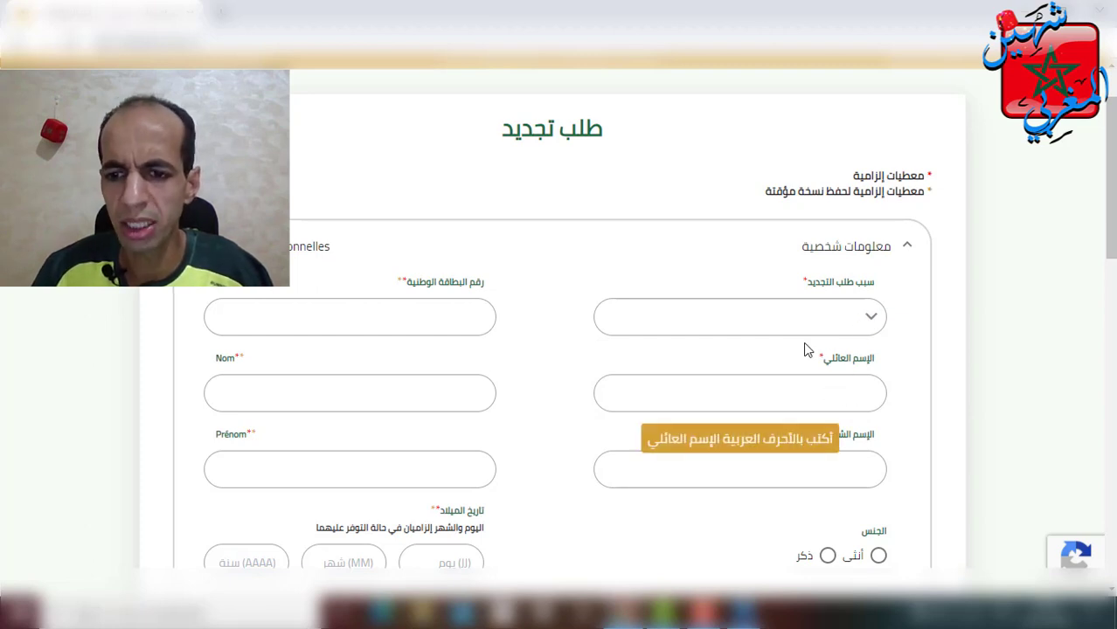
Examine the personal information fields for card number, Arabic and Latin names, gender, birth date and place of birth.
scroll(793, 356, down, 1)
mouse_move(859, 388)
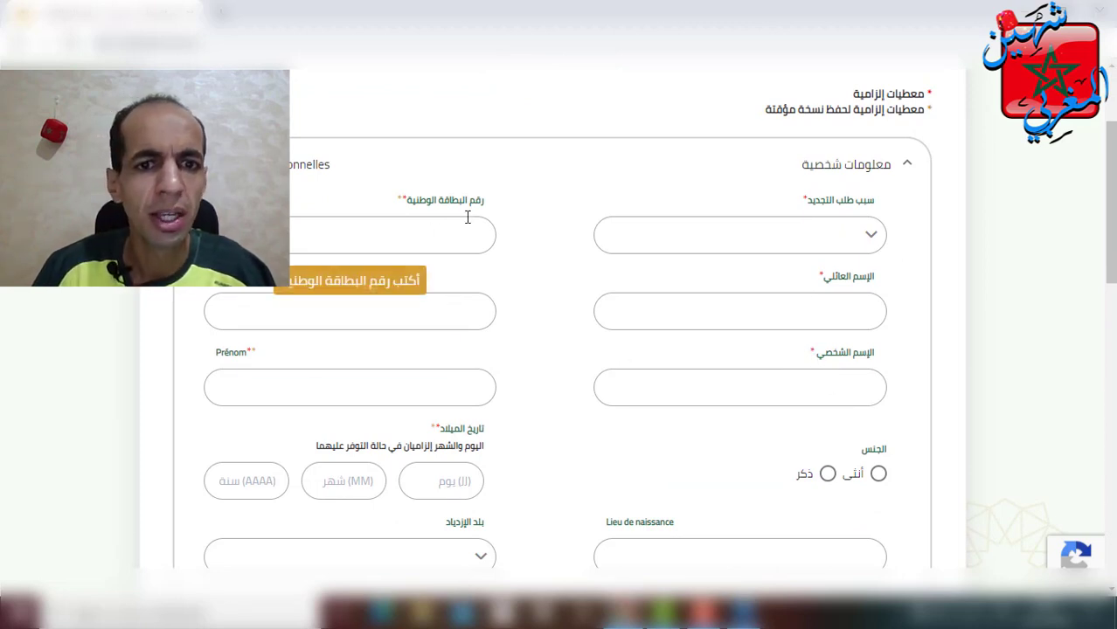
mouse_move(333, 225)
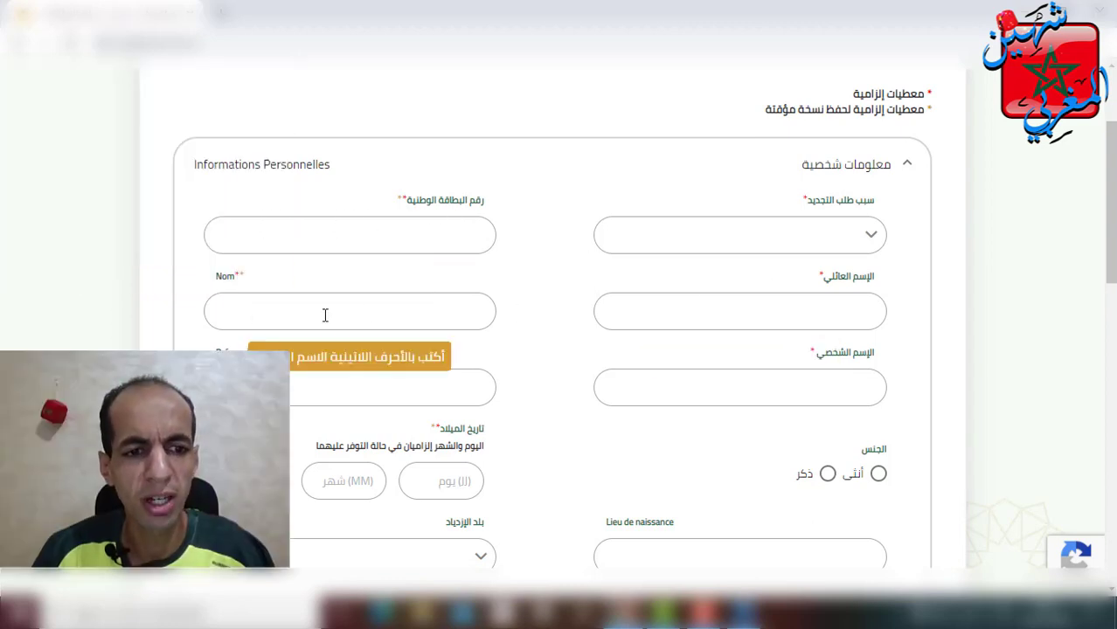
mouse_move(230, 379)
scroll(1012, 394, down, 2)
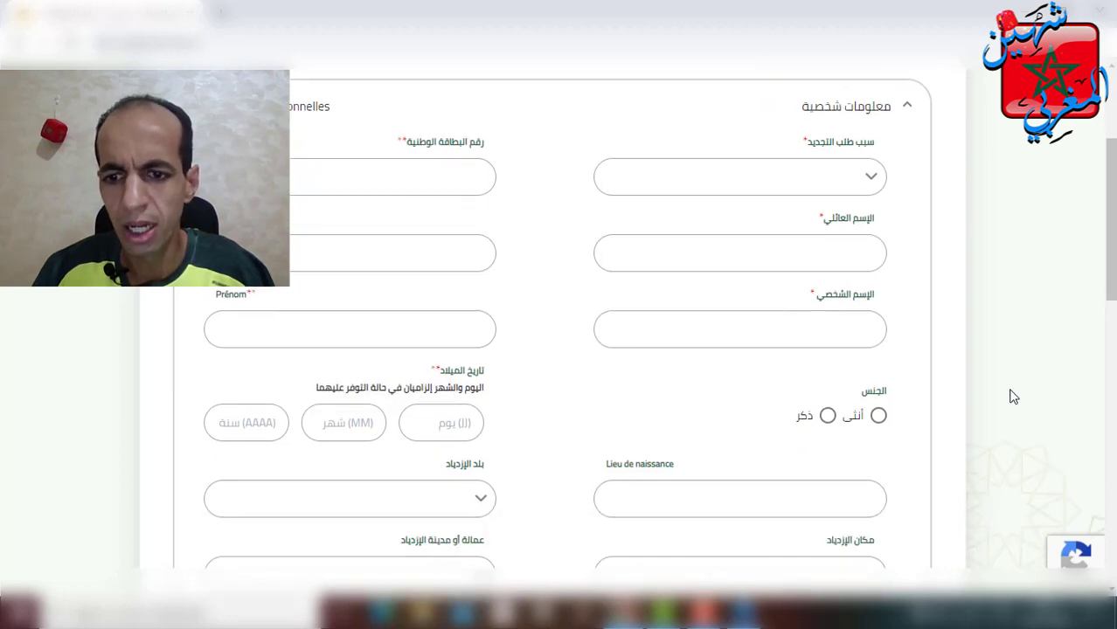
mouse_move(851, 309)
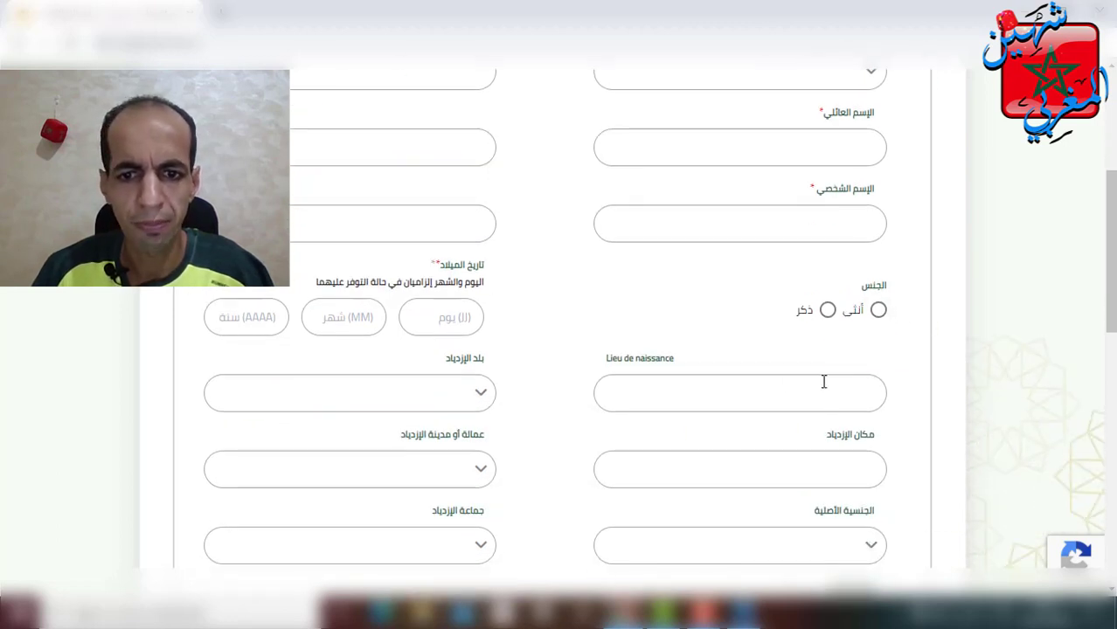
mouse_move(595, 405)
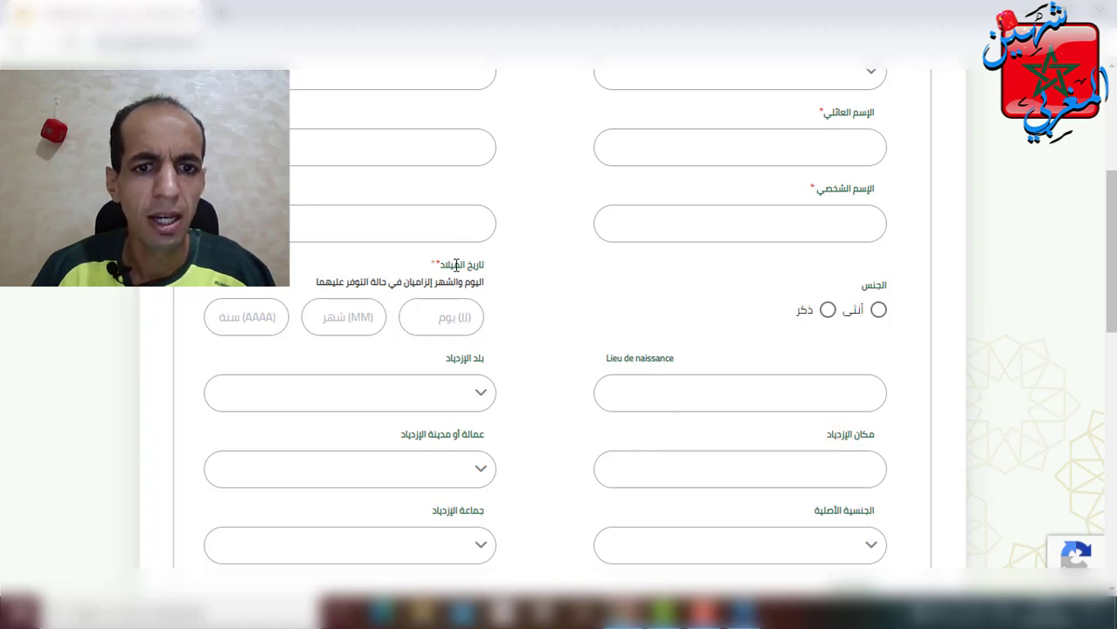
mouse_move(456, 320)
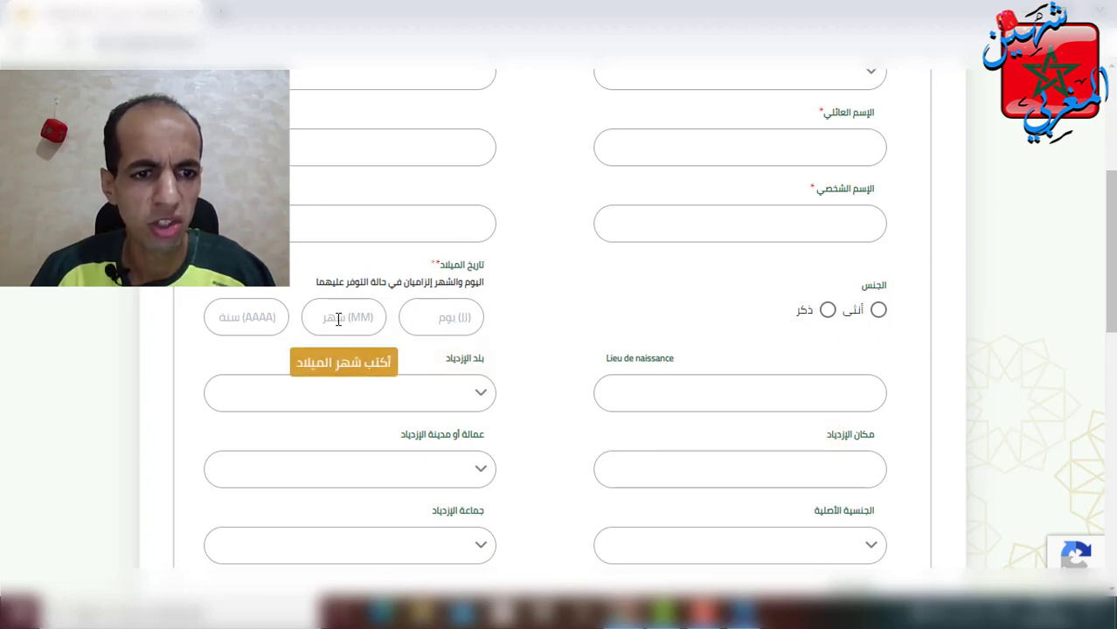
mouse_move(315, 328)
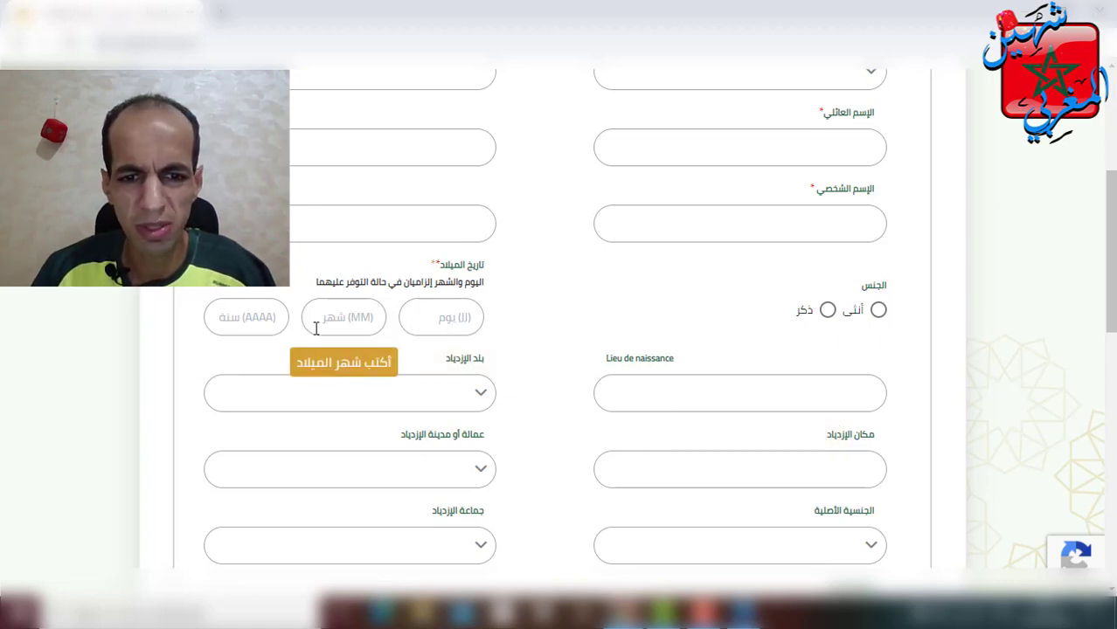
scroll(316, 327, down, 1)
mouse_move(652, 325)
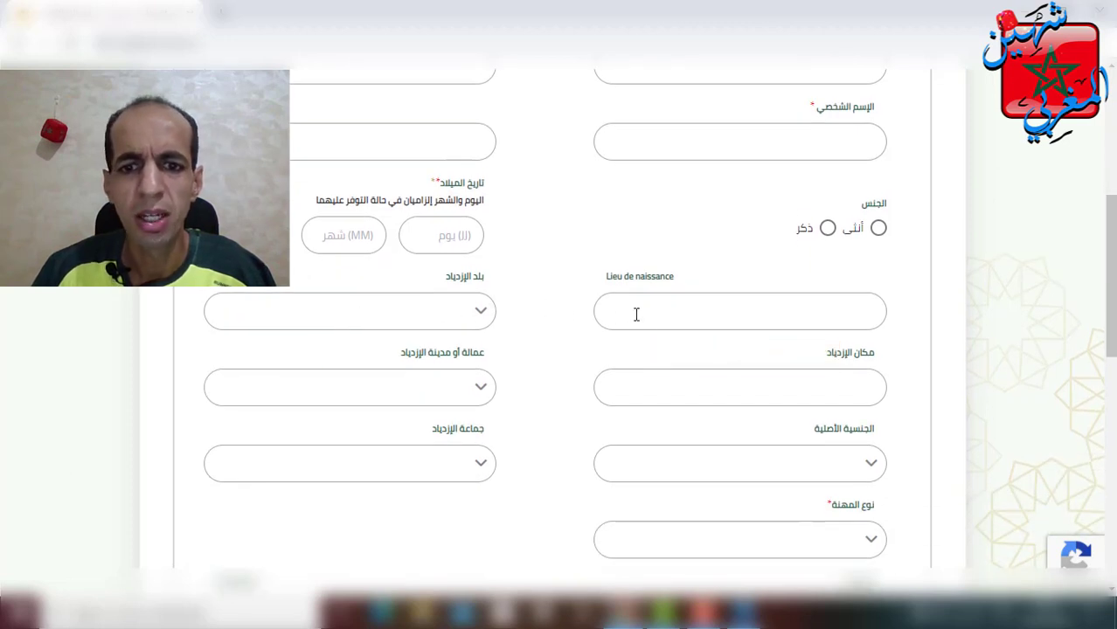
Check the country of birth options and review the birth province, commune and original nationality fields.
click(482, 316)
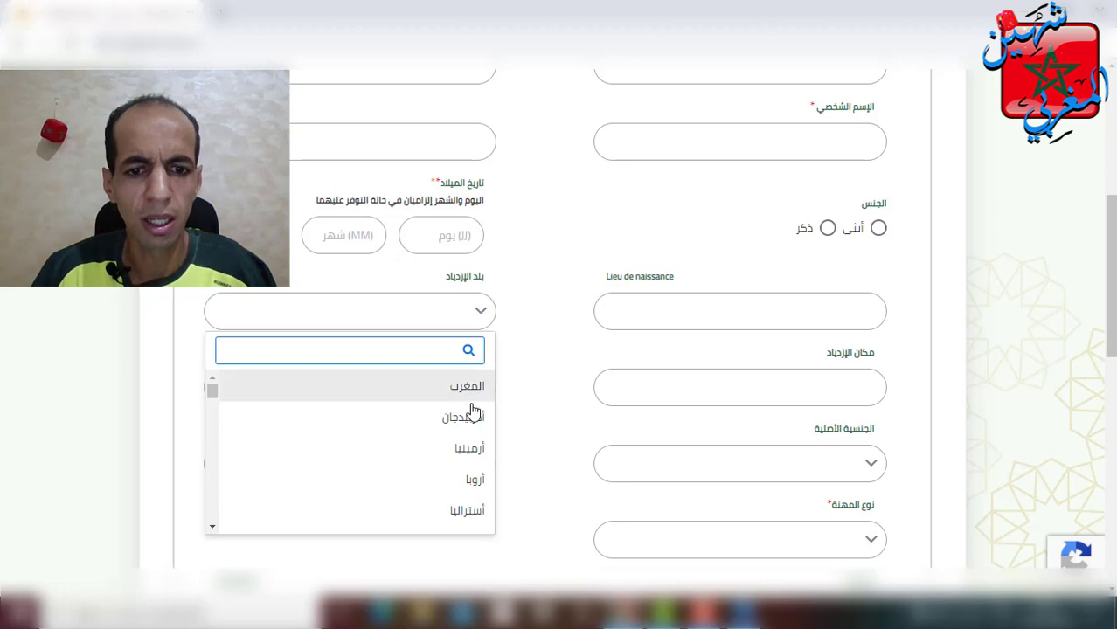
scroll(543, 270, down, 2)
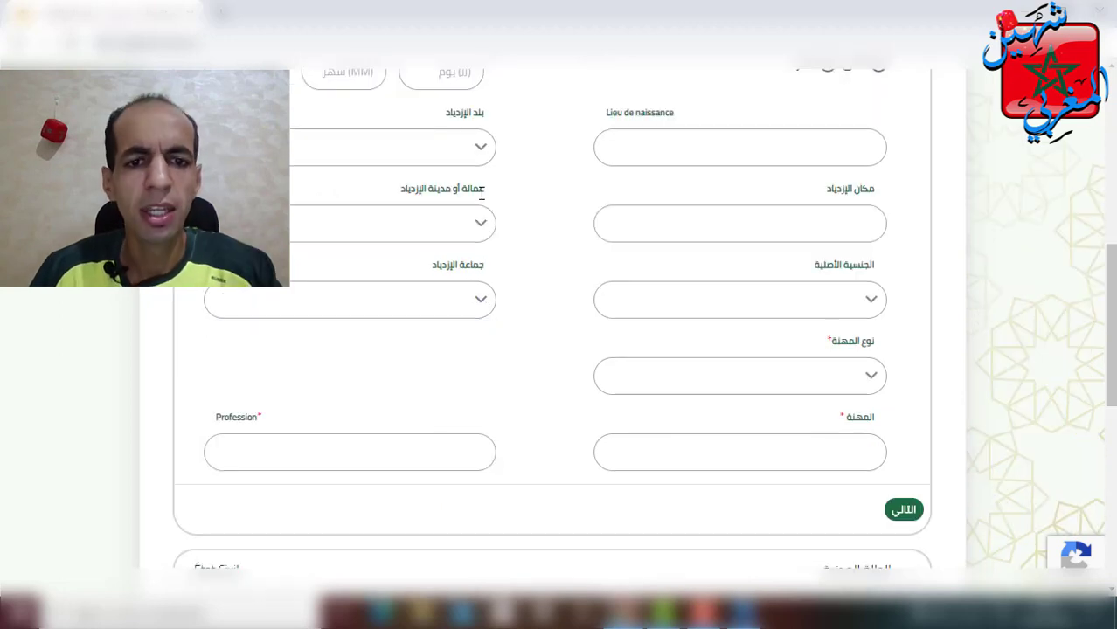
mouse_move(402, 243)
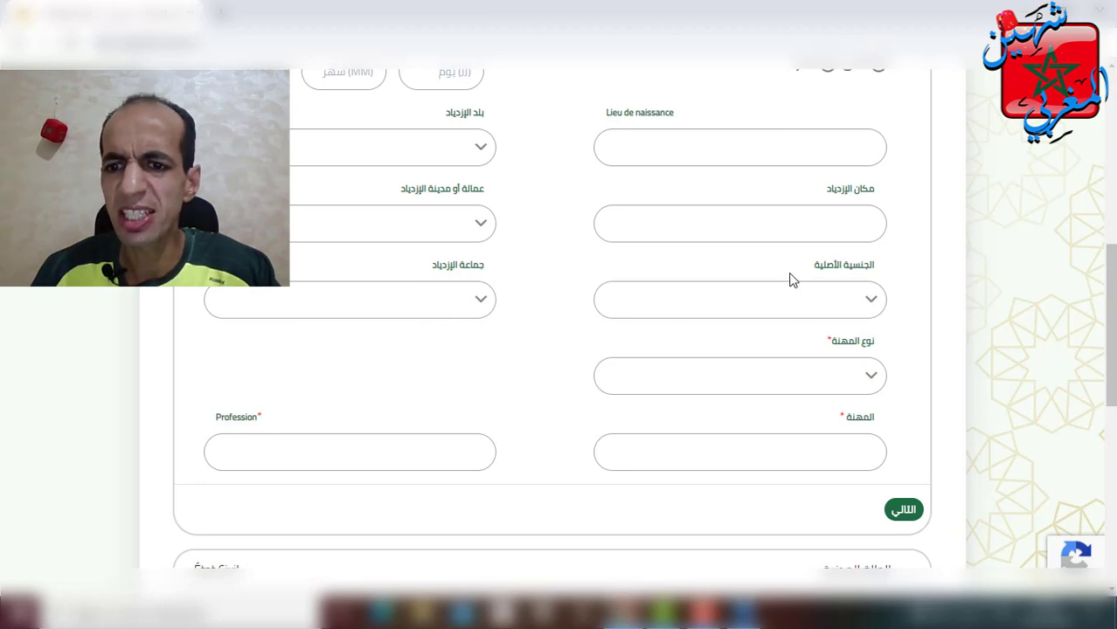
click(871, 303)
scroll(822, 288, down, 1)
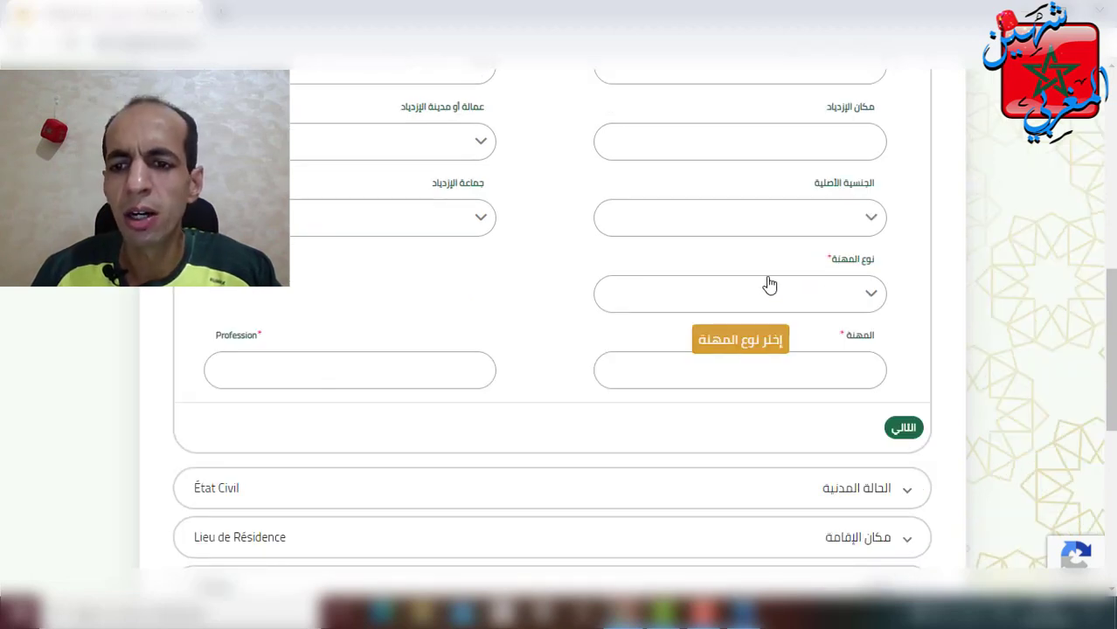
Check the profession type options (نوع المهنة) and review the Arabic and French profession fields.
click(873, 298)
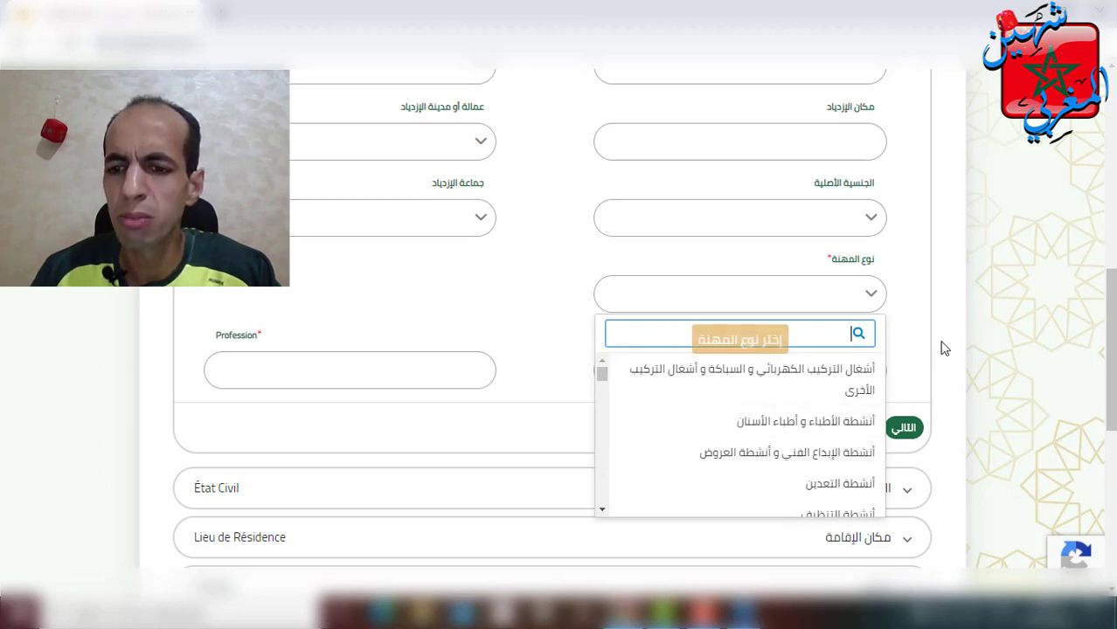
click(896, 348)
click(844, 377)
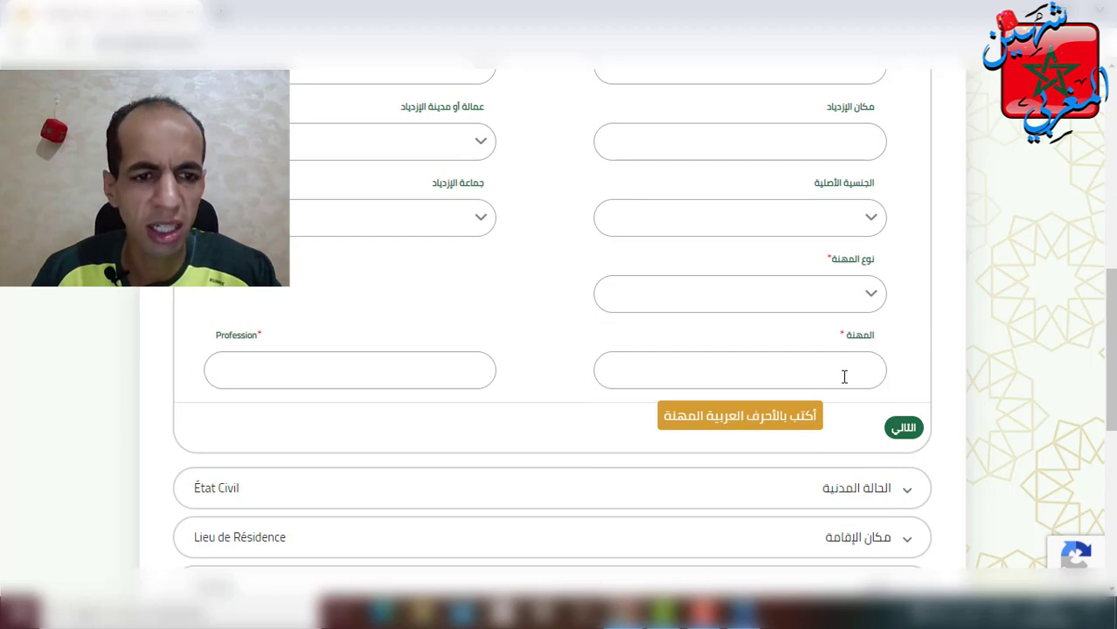
click(265, 380)
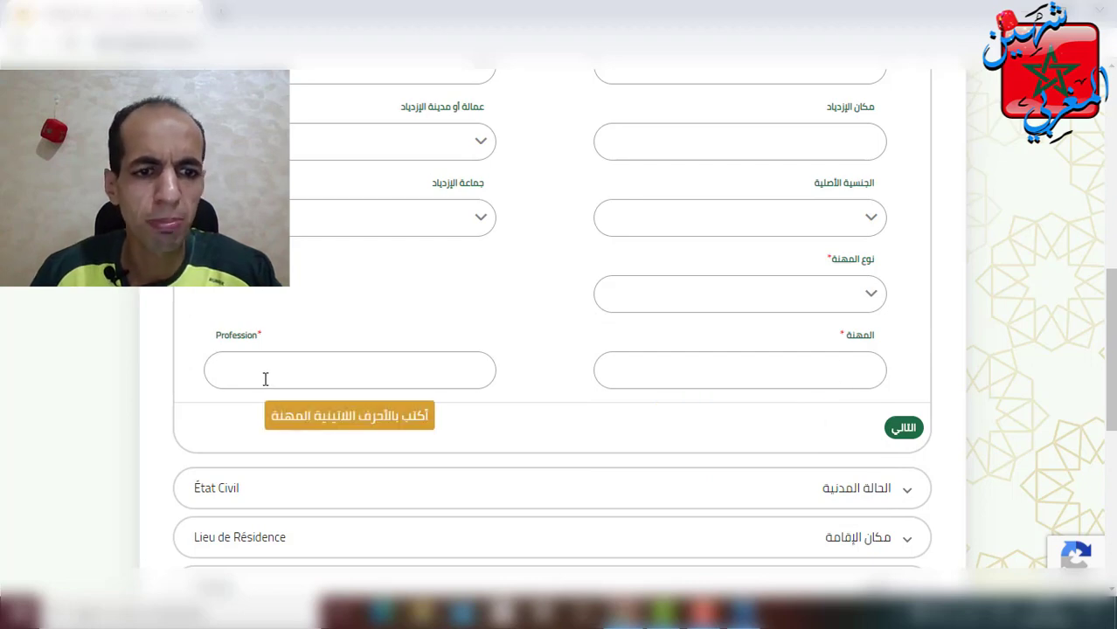
click(920, 322)
scroll(920, 322, down, 1)
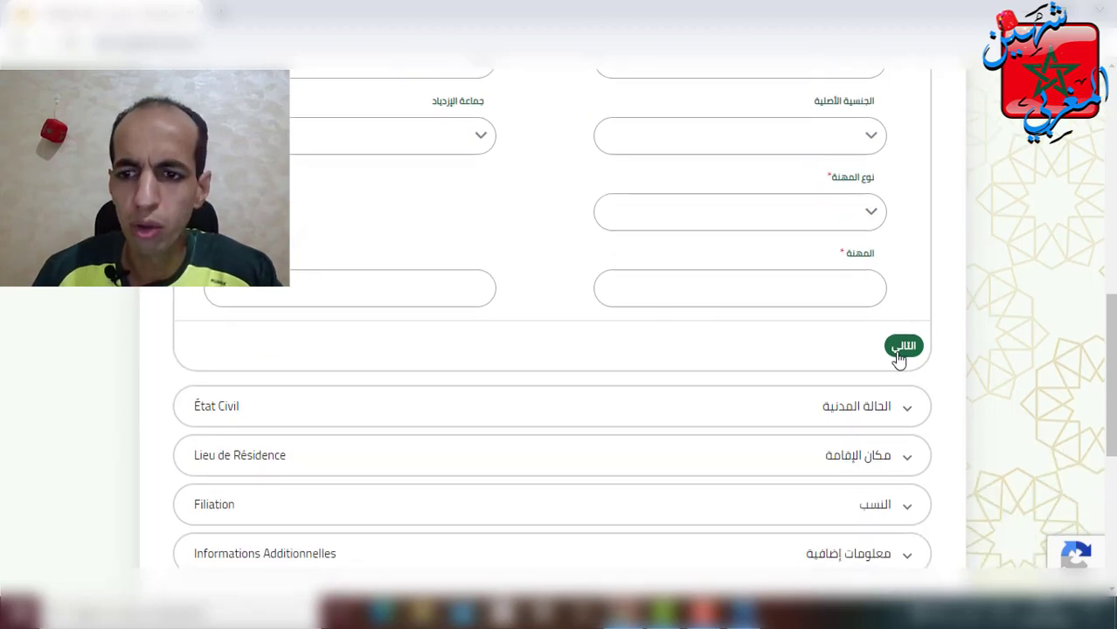
Advance to the civil status section (الحالة المدنية) and review its registration year, civil status number and marital status fields.
click(905, 347)
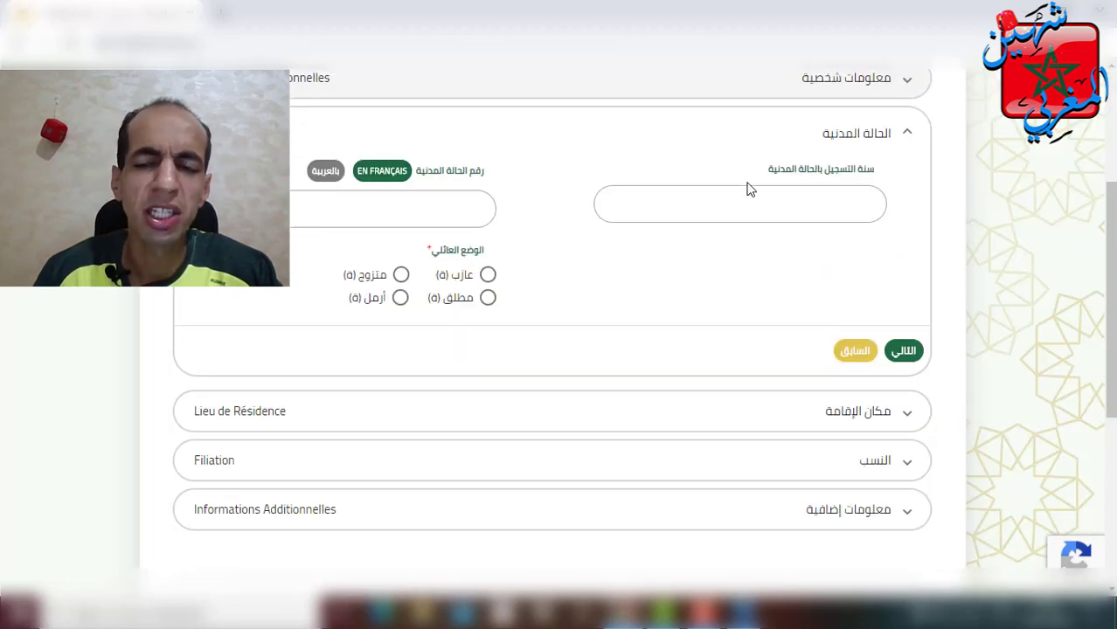
click(766, 208)
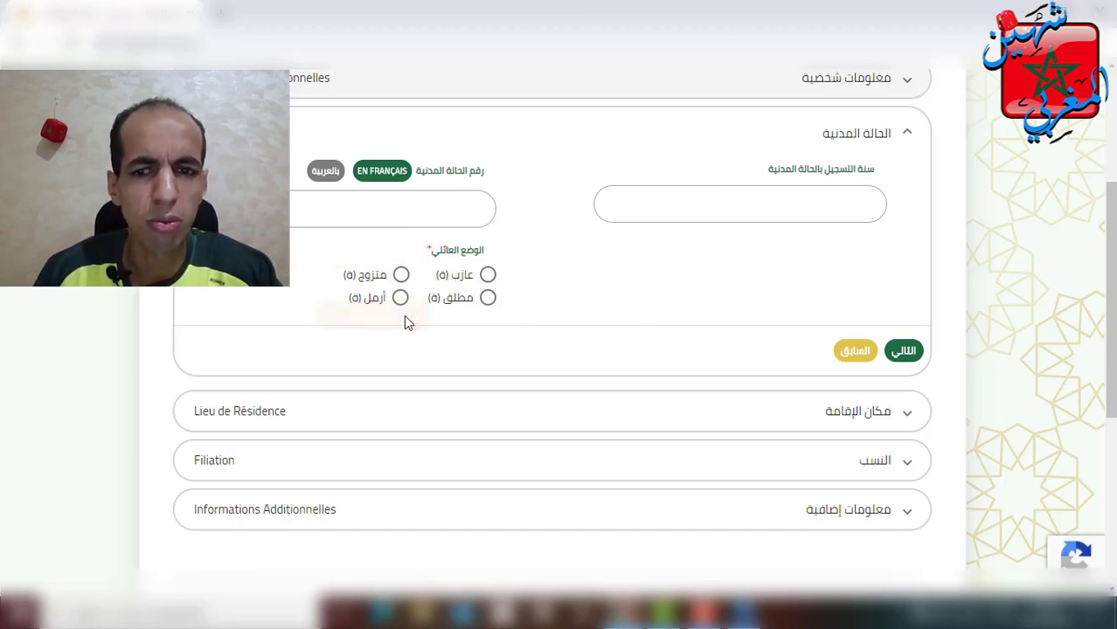
scroll(750, 181, down, 2)
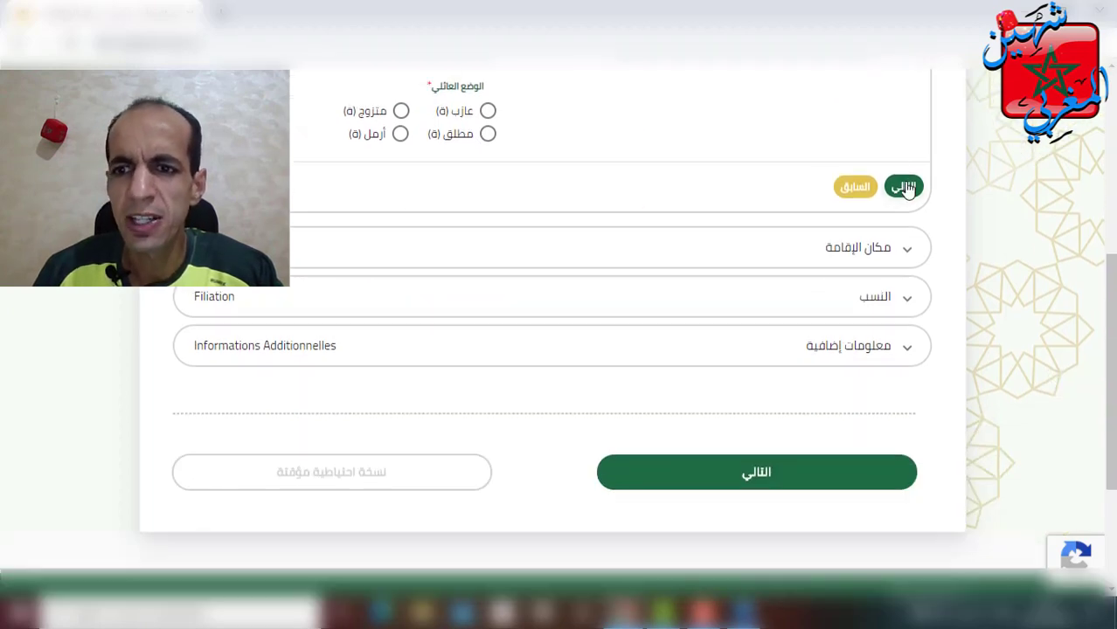
Advance to the place of residence section (مكان الإقامة) and review its country, province, commune and address fields.
click(901, 180)
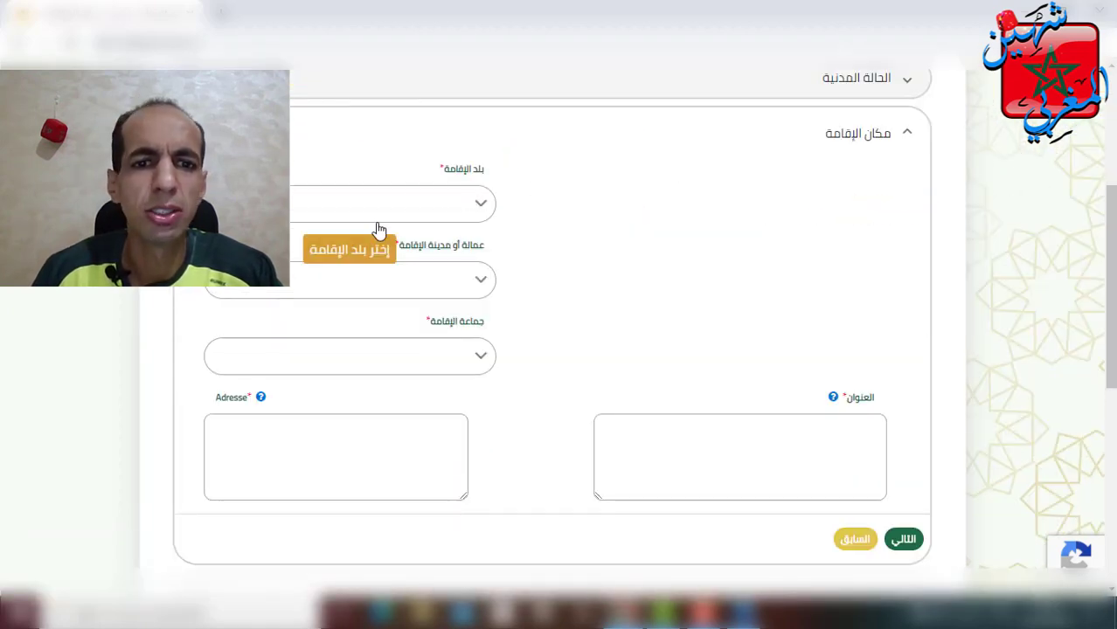
click(484, 205)
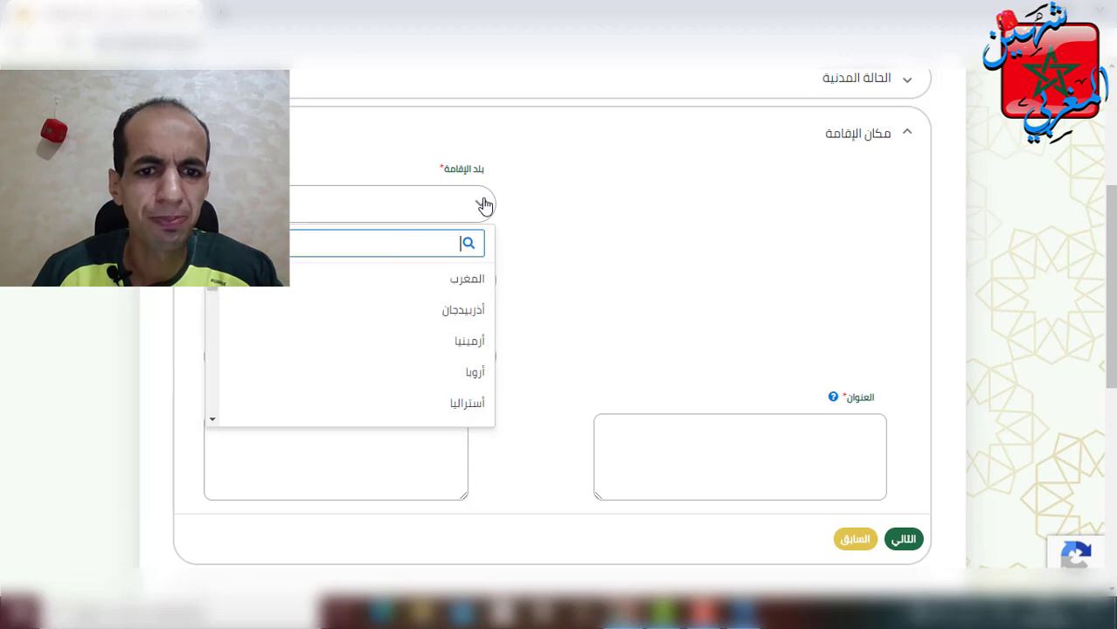
click(658, 187)
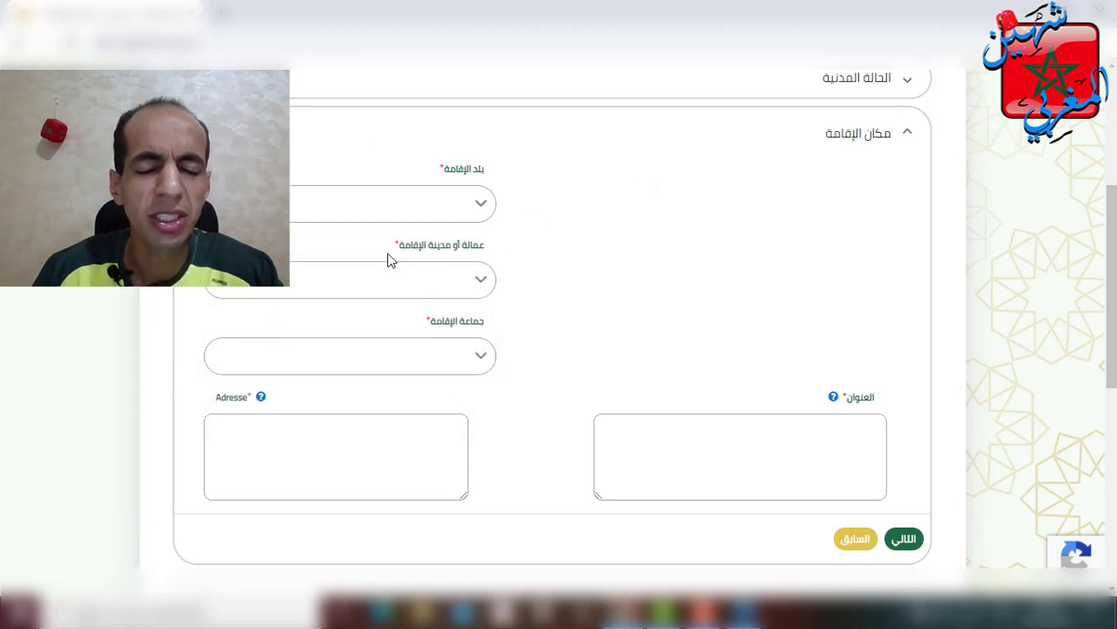
click(482, 284)
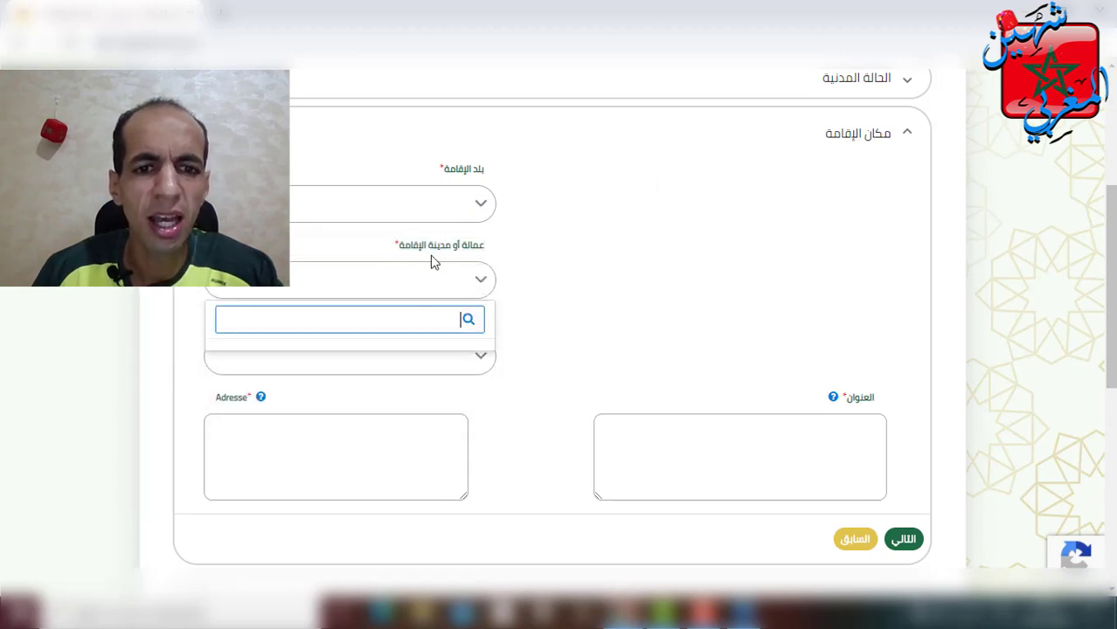
click(564, 247)
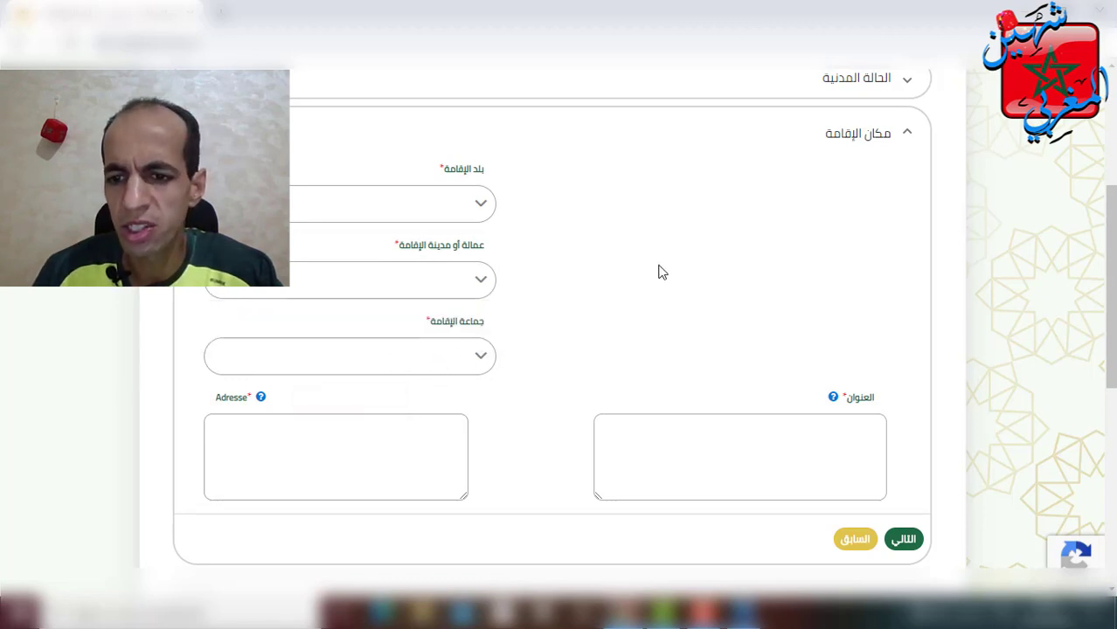
scroll(679, 263, down, 1)
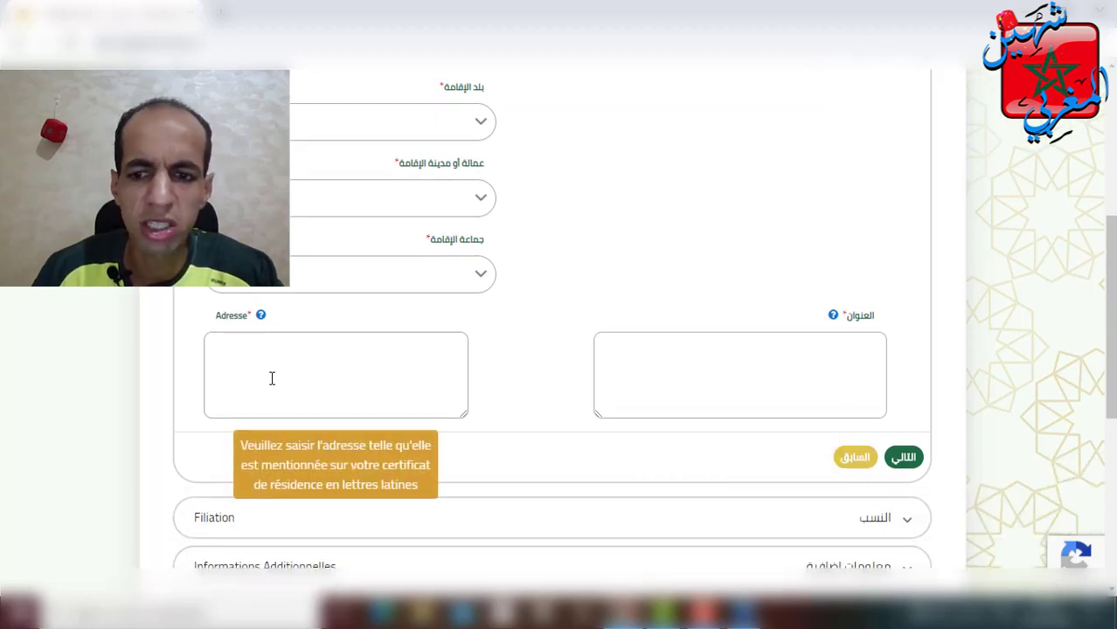
Advance to the parentage section (النسب) and review the name fields for the father, mother, paternal grandfather and maternal grandfather.
click(909, 459)
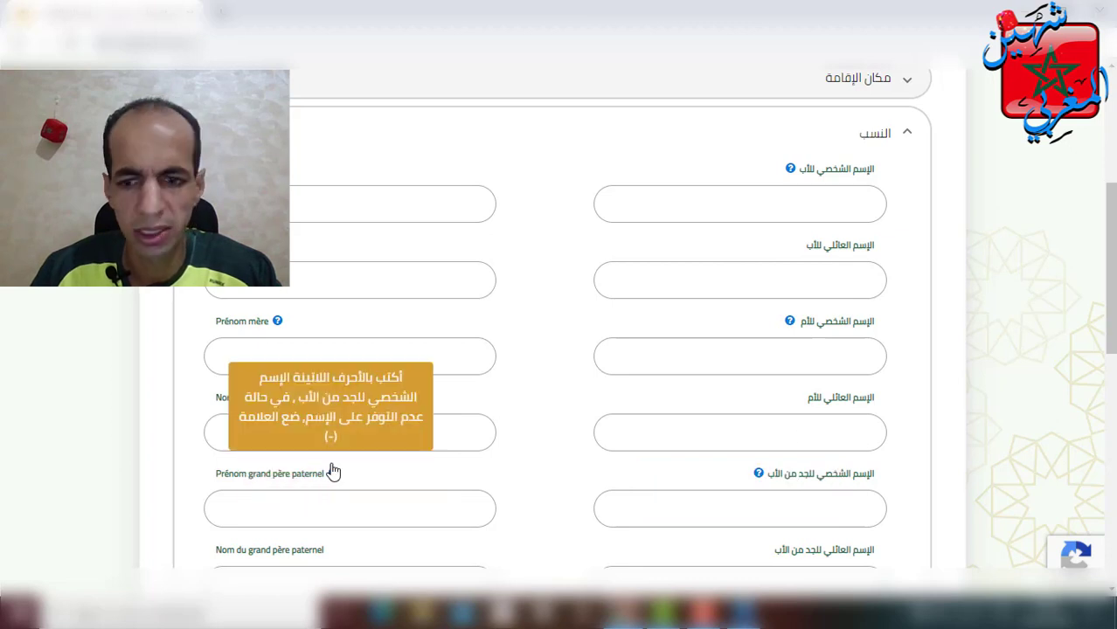
scroll(1007, 416, down, 1)
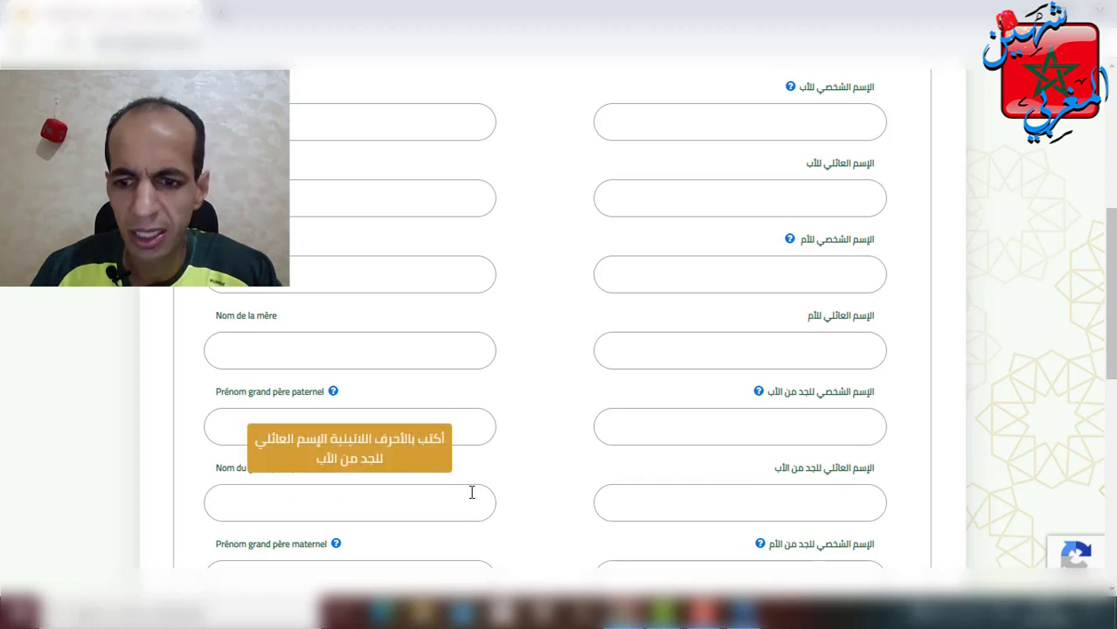
scroll(932, 414, down, 2)
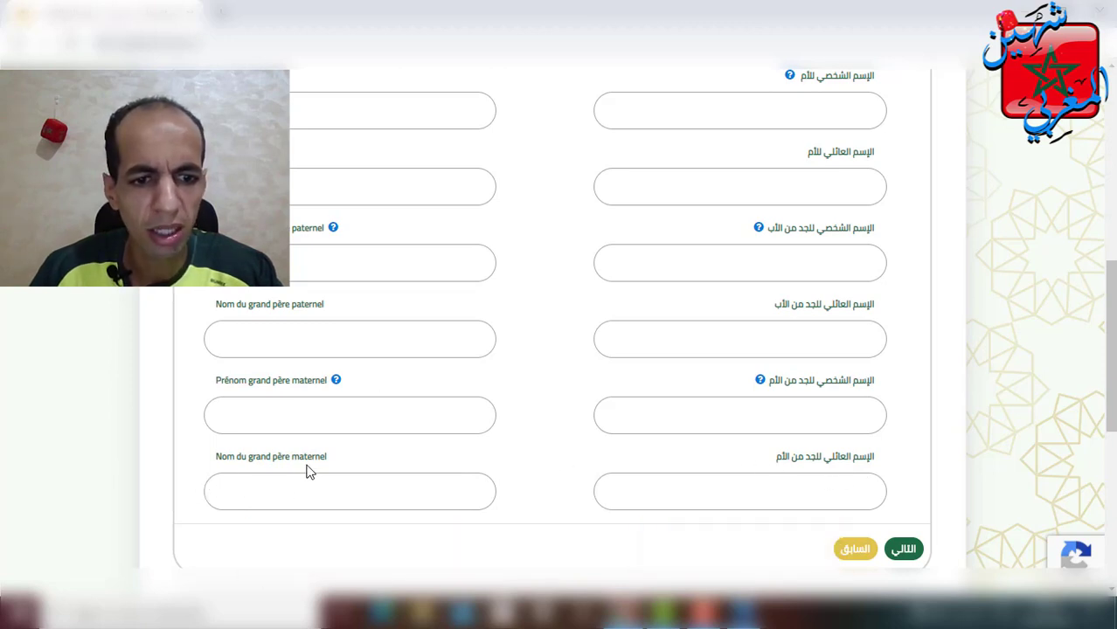
scroll(357, 462, down, 2)
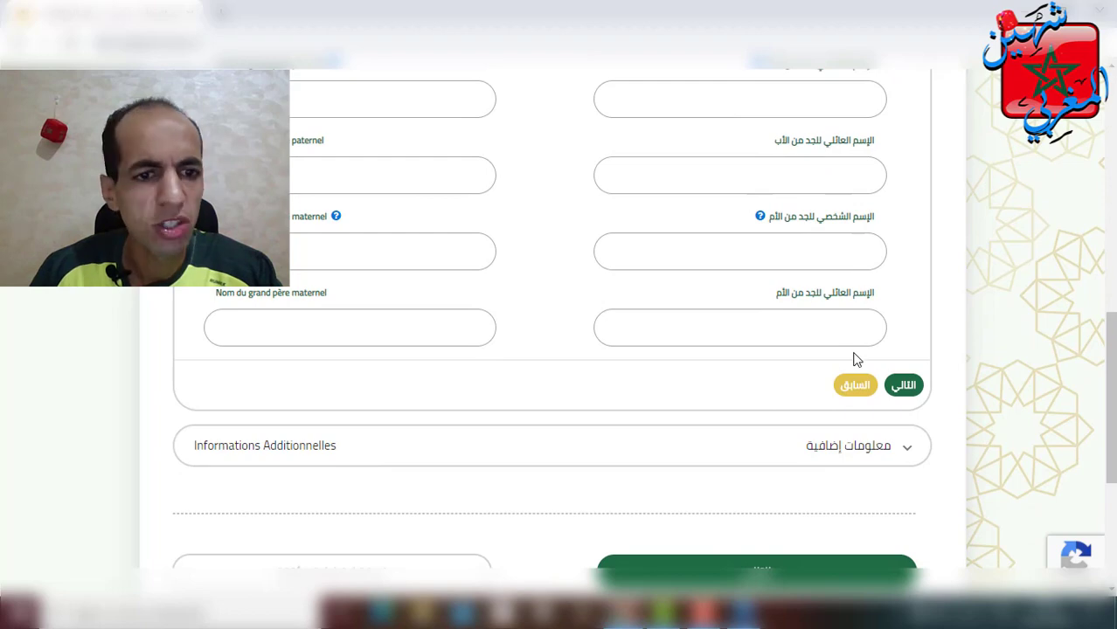
Advance to the additional information section (معلومات إضافية) and try to submit the form with its fields left empty.
click(907, 392)
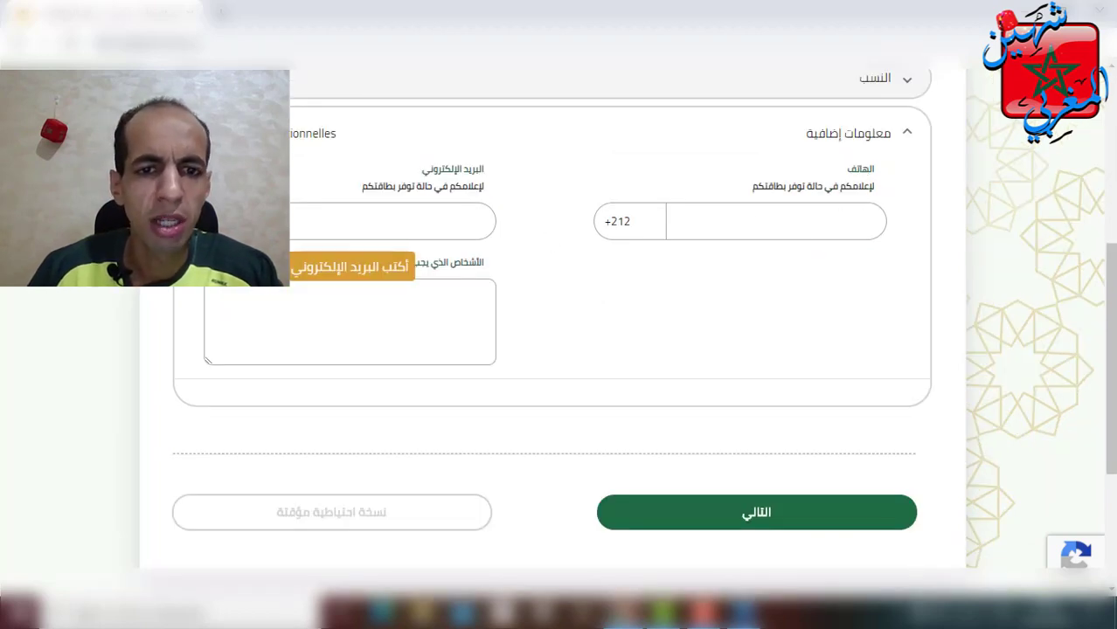
click(761, 520)
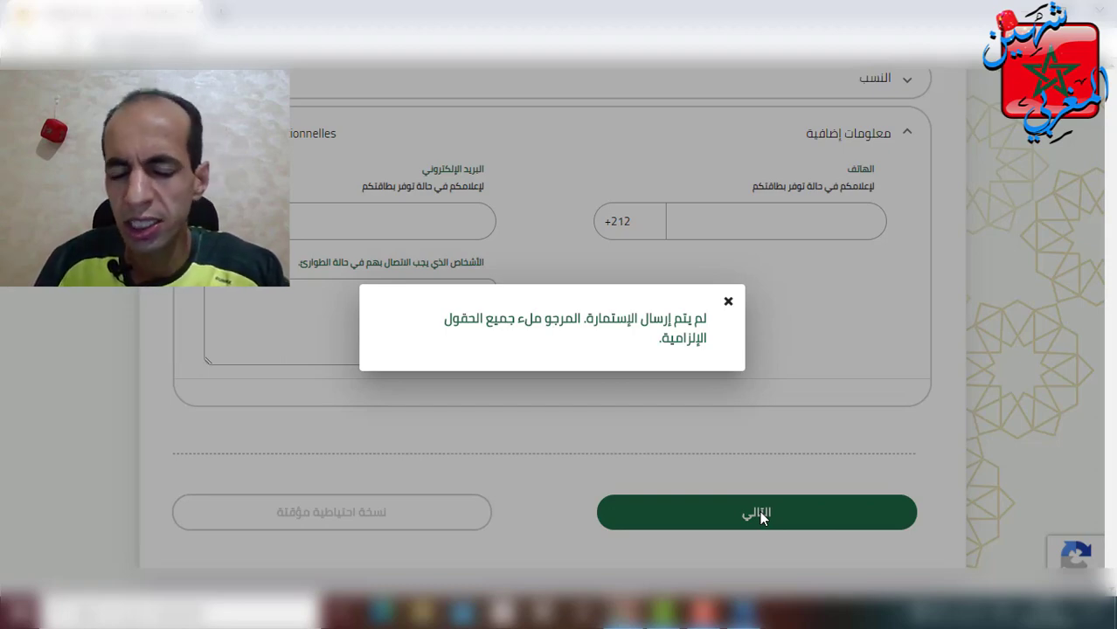
click(728, 302)
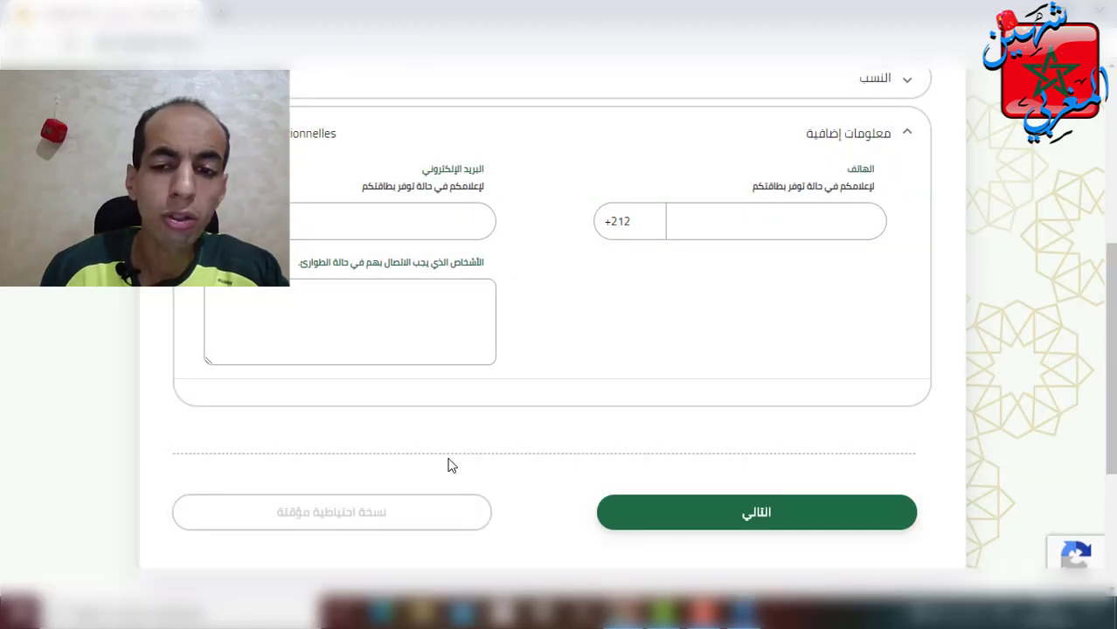